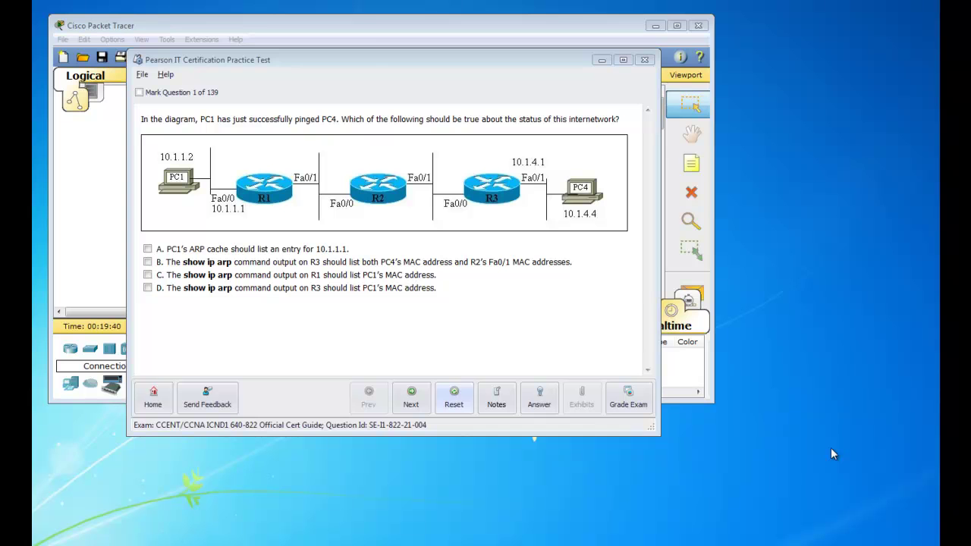
left_click_drag(370, 63, 370, 27)
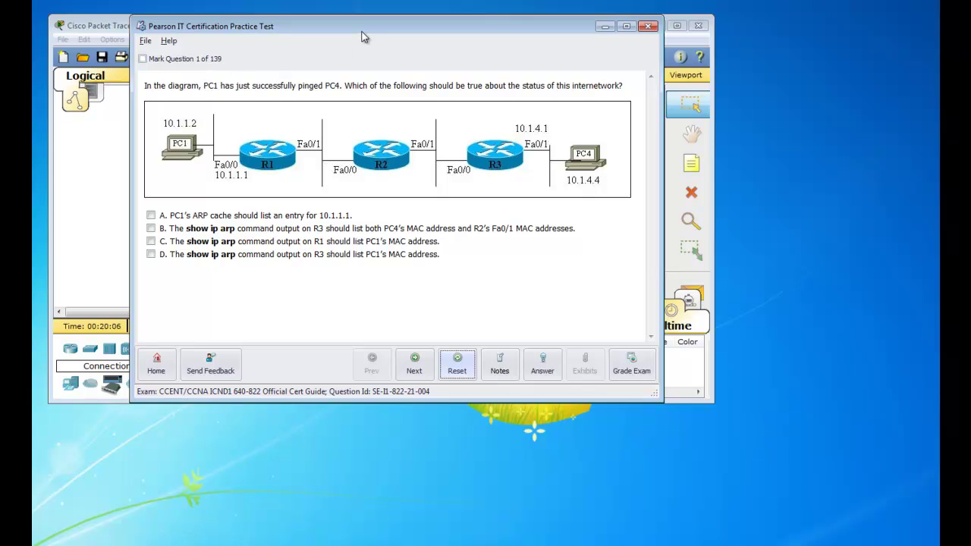
left_click_drag(362, 32, 360, 31)
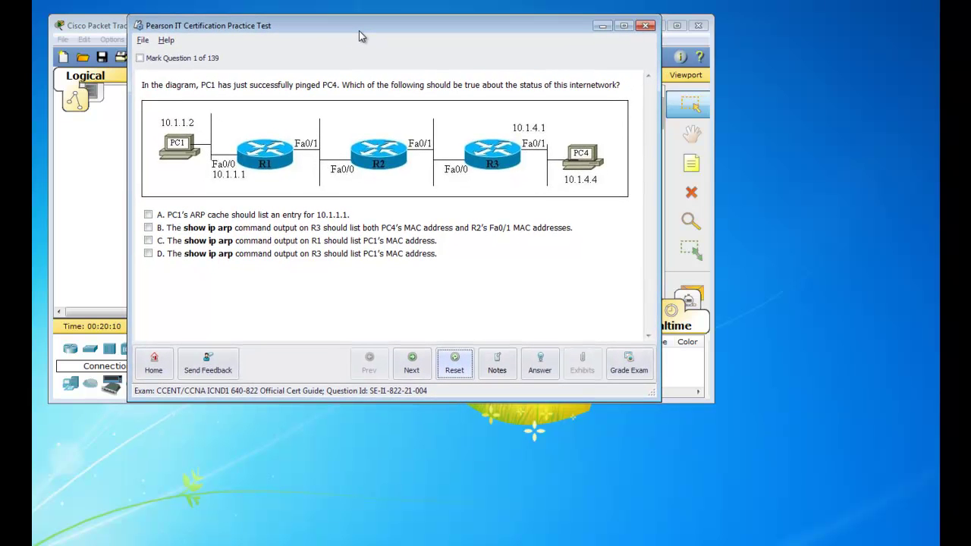
left_click_drag(359, 32, 388, 18)
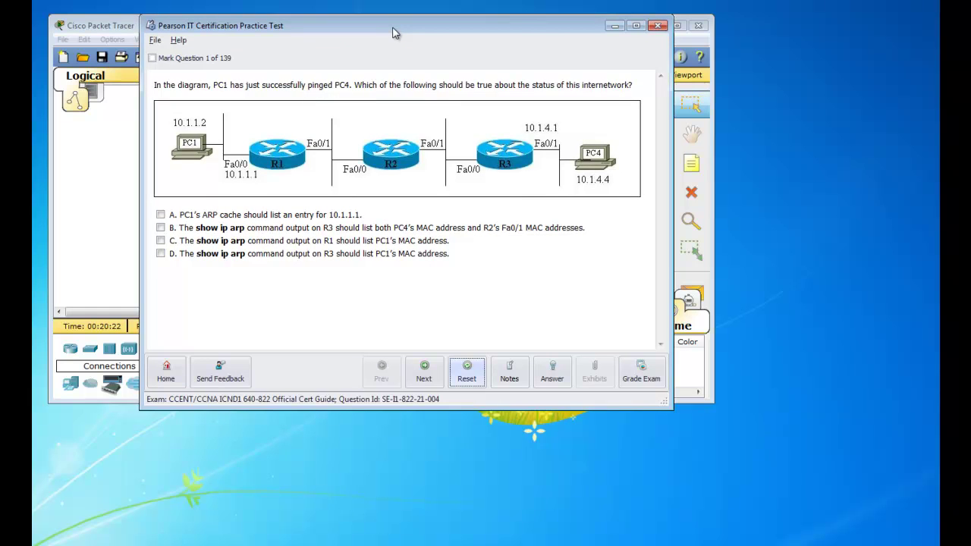
left_click_drag(392, 29, 395, 28)
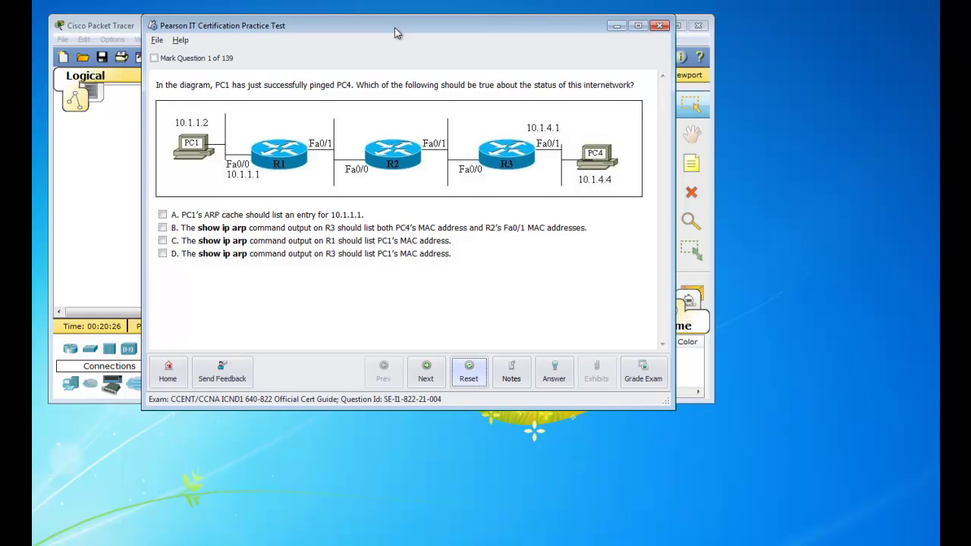
left_click_drag(394, 27, 392, 28)
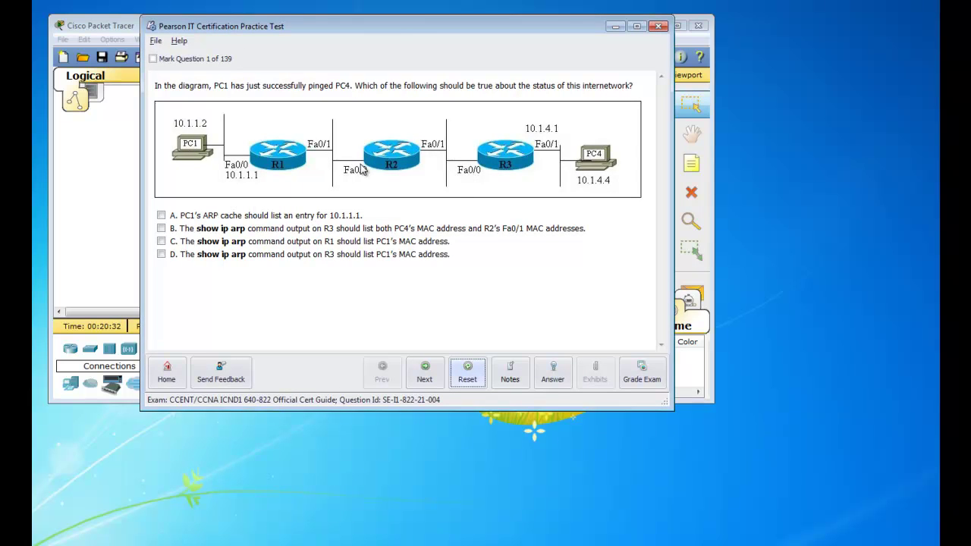
left_click_drag(372, 29, 408, 36)
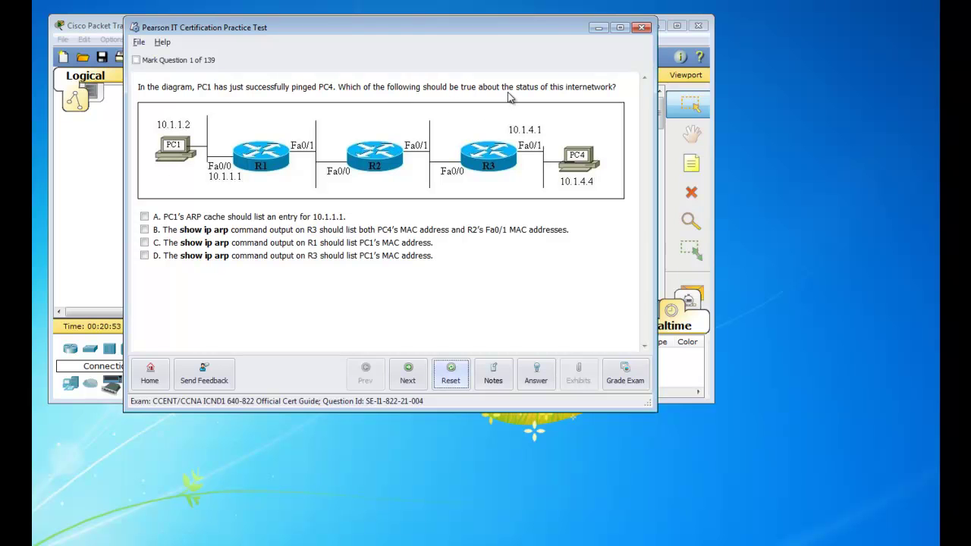
mouse_move(138, 207)
left_mouse_down()
mouse_move(133, 226)
mouse_move(361, 226)
mouse_move(144, 207)
left_mouse_up()
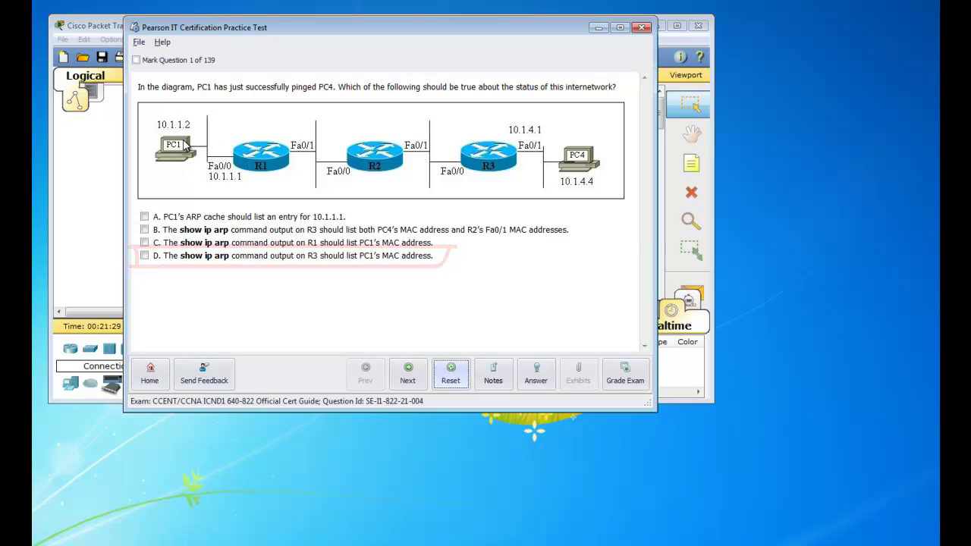
- Bring the Packet Tracer topology in front of the practice question and check the ping to 192.168.4.2 in PC0's command prompt
left_click_drag(377, 41, 431, 260)
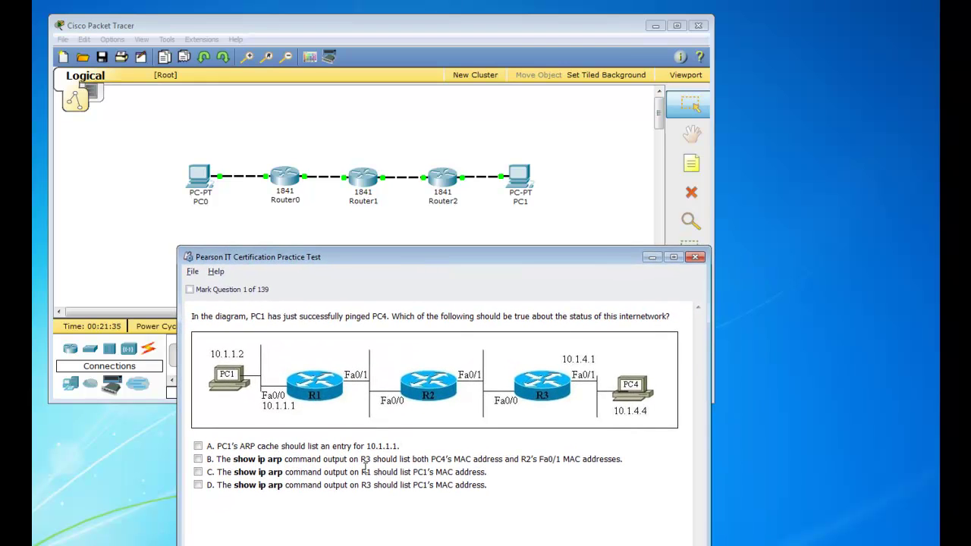
left_click_drag(388, 23, 431, 55)
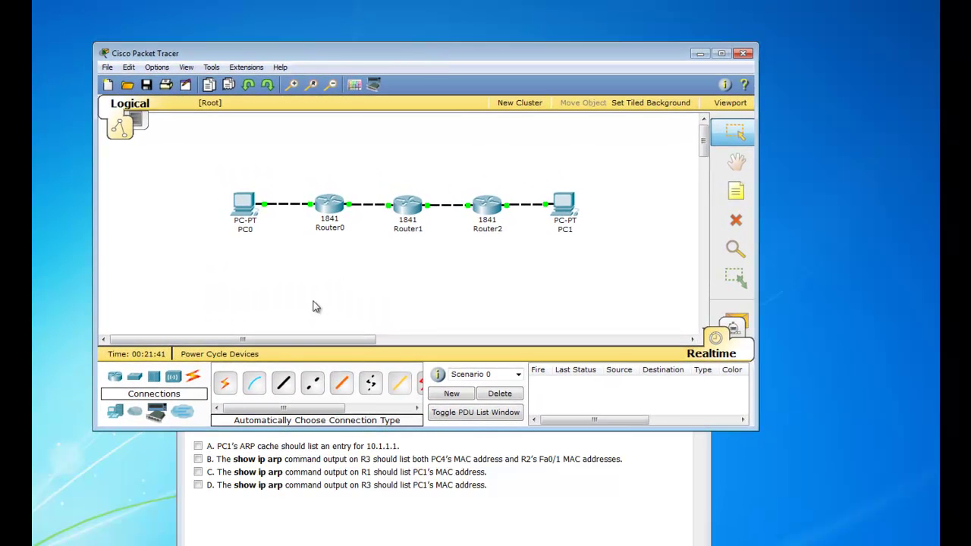
left_click(244, 203)
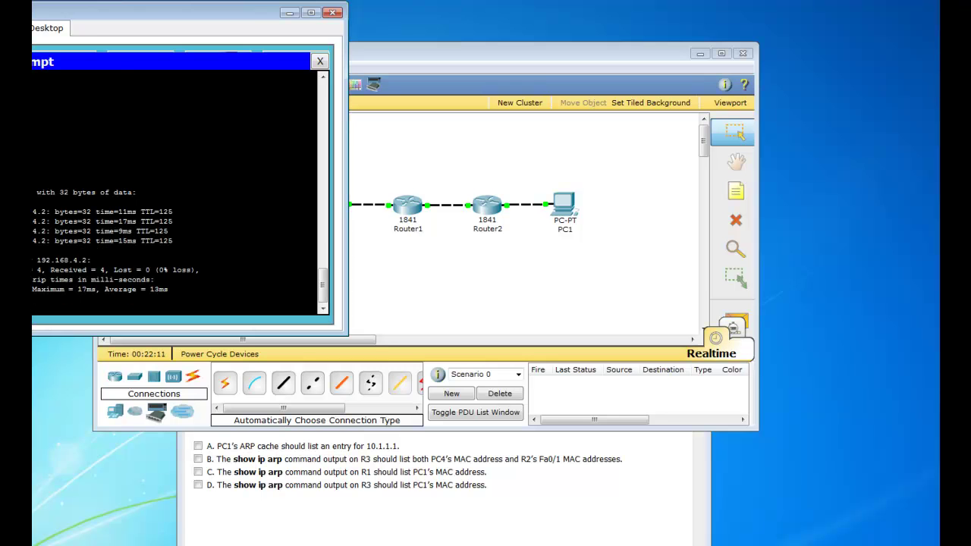
left_click(320, 61)
left_click(334, 13)
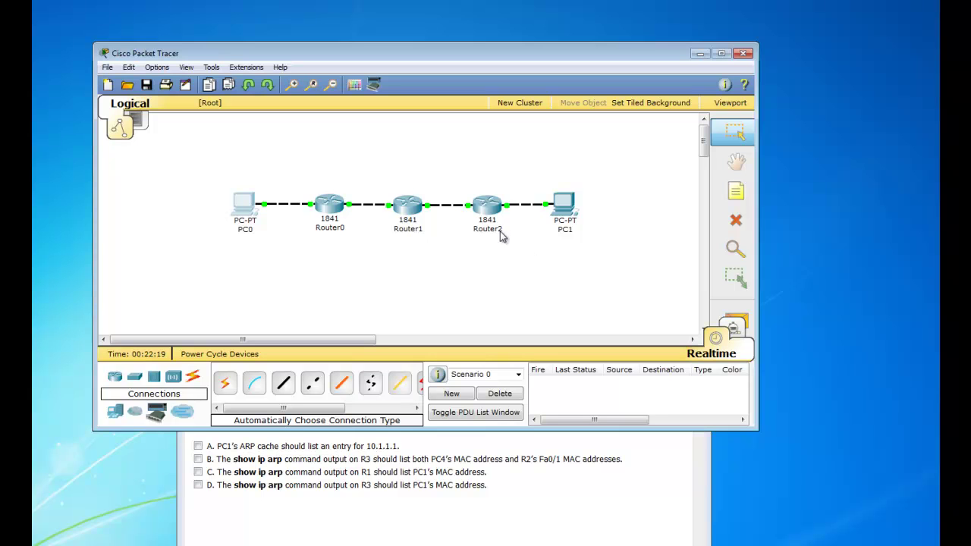
- Rename the router next to PC1 as Router3
left_click(488, 228)
key("BackSpace")
type("3")
key("Return")
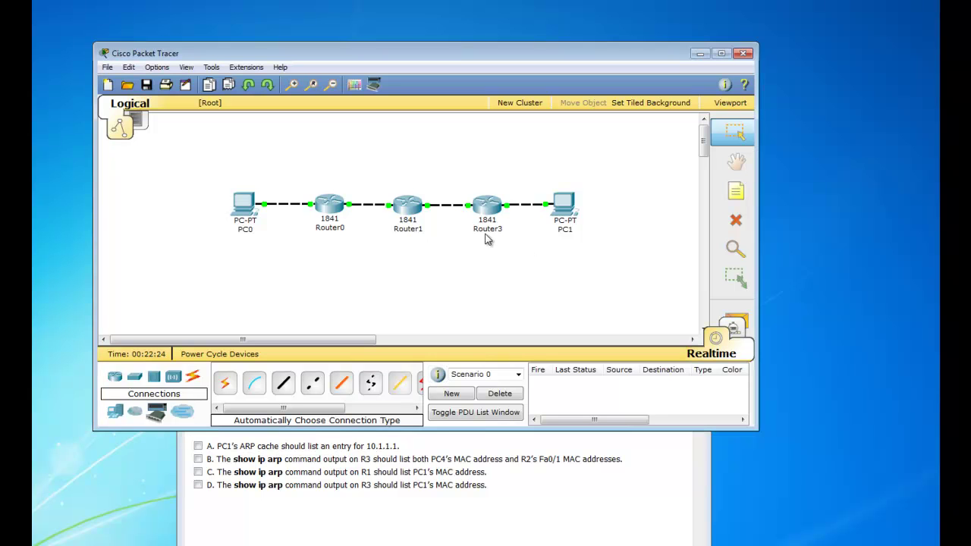
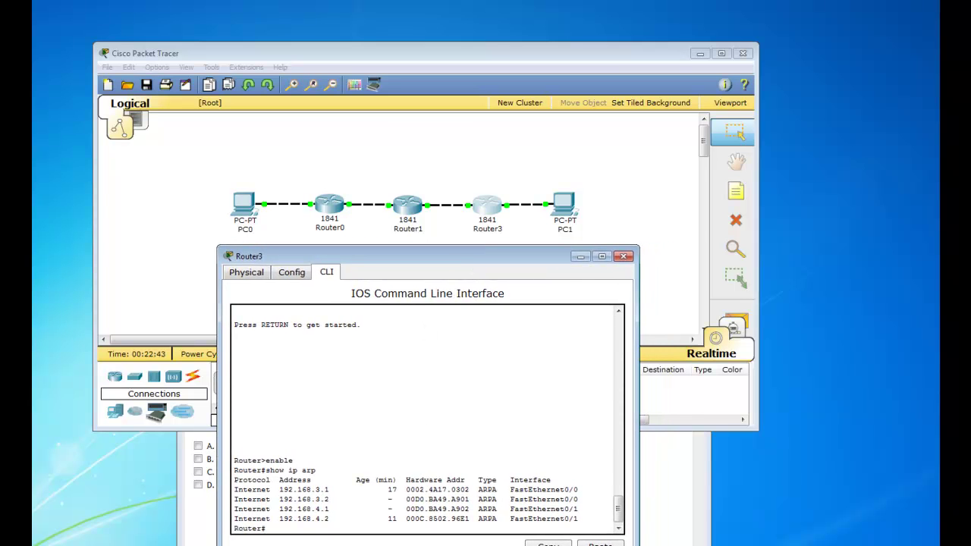
- Run show ip arp in Router3's CLI and examine the 192.168.3.1 and 192.168.3.2 entries and their interfaces
left_click_drag(425, 545, 425, 527)
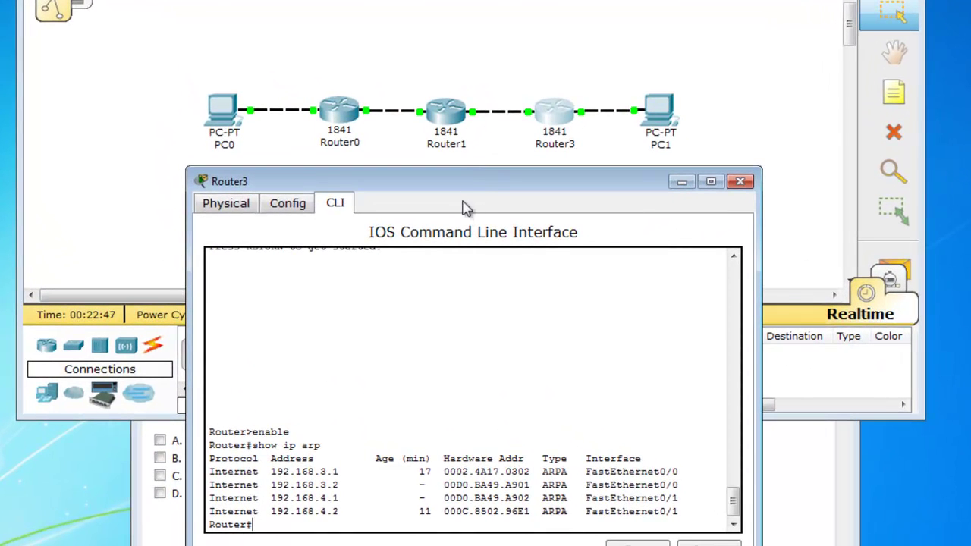
left_click(455, 169)
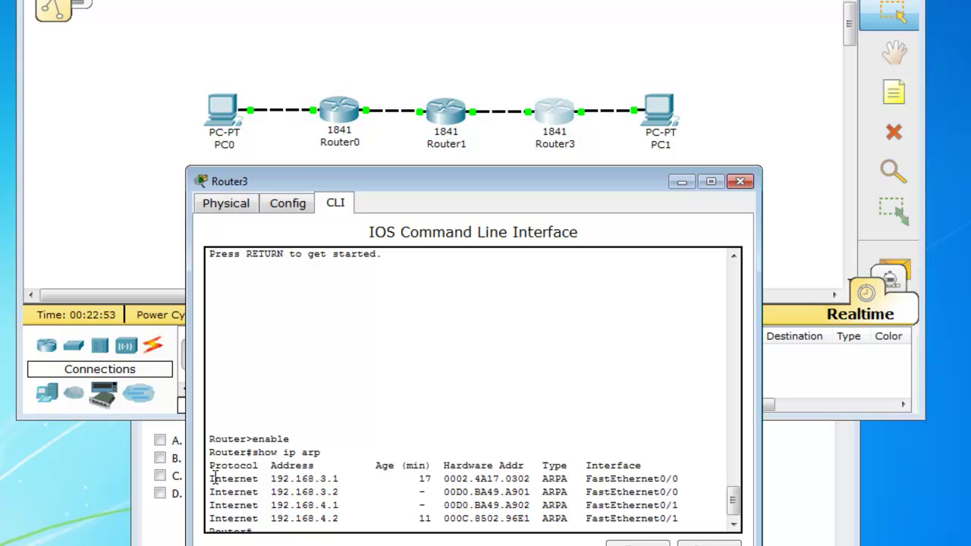
left_click_drag(214, 479, 334, 478)
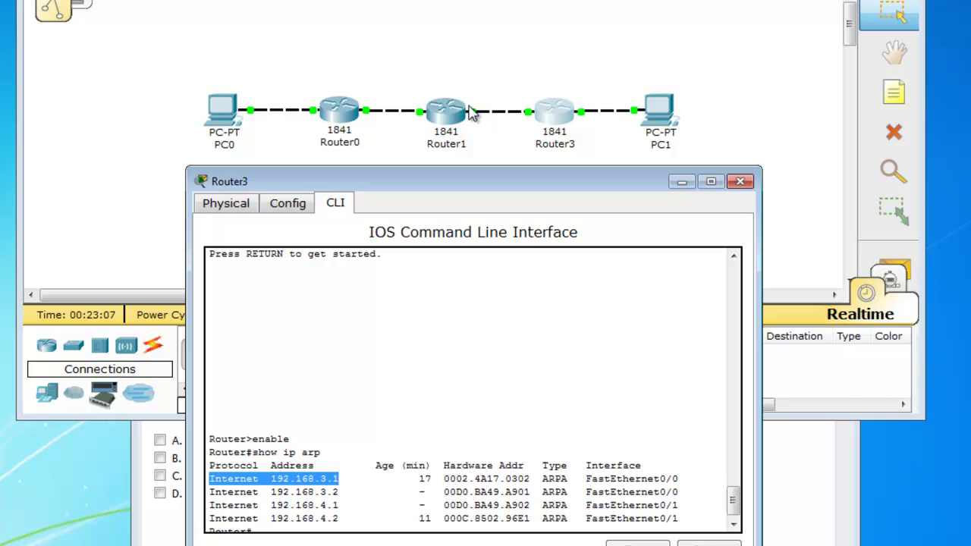
left_click_drag(315, 493, 328, 492)
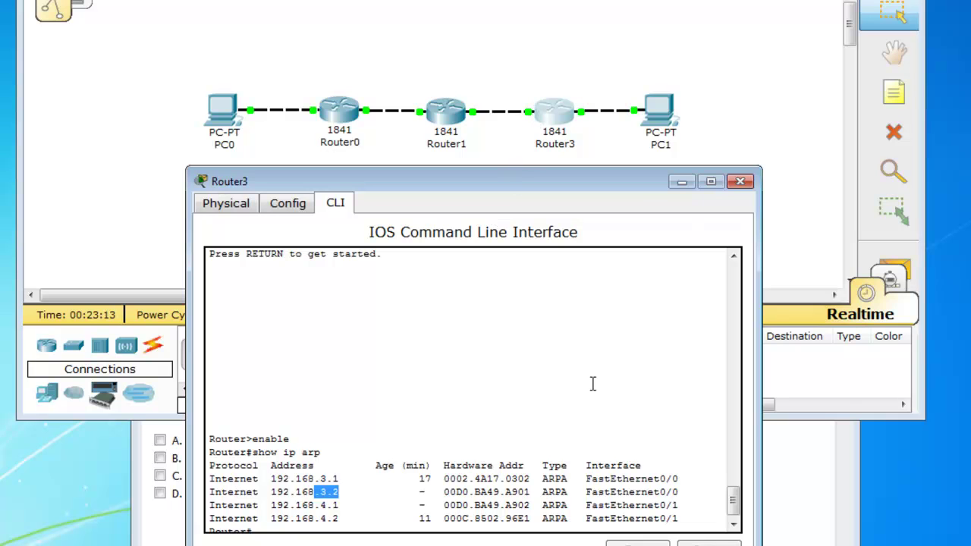
left_click_drag(673, 493, 585, 478)
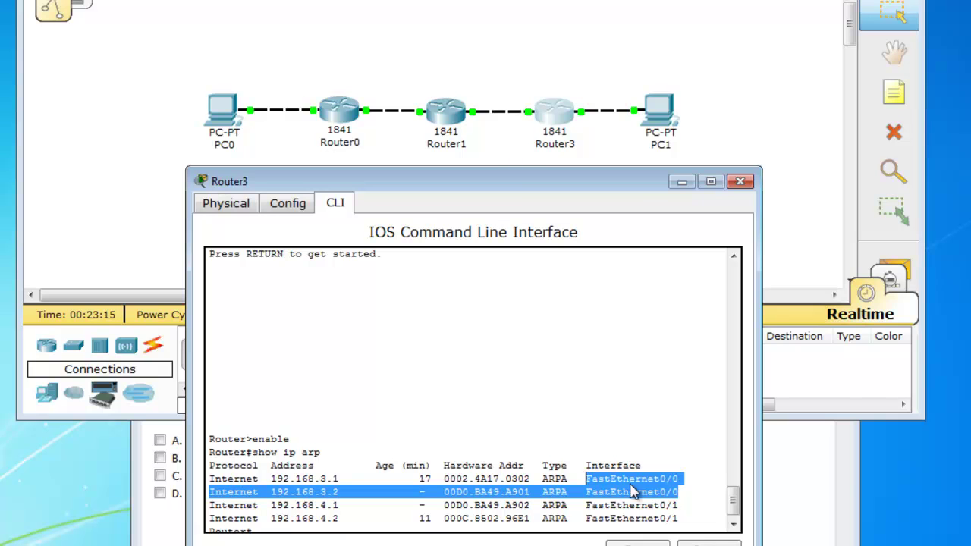
left_click_drag(678, 497, 666, 493)
left_click(675, 478)
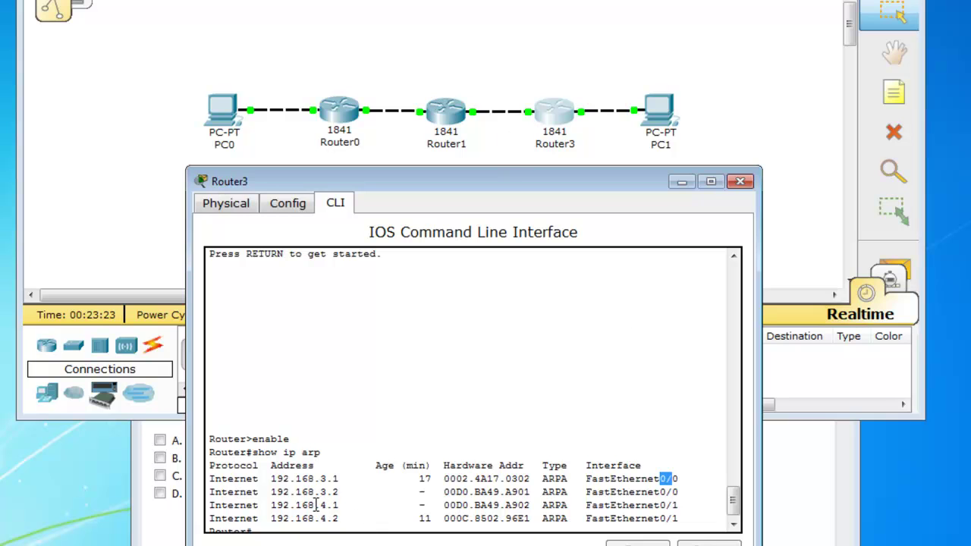
- Compare the 192.168.4.1 ARP entry with Router3's link to PC1 in the topology
left_click_drag(320, 505, 330, 505)
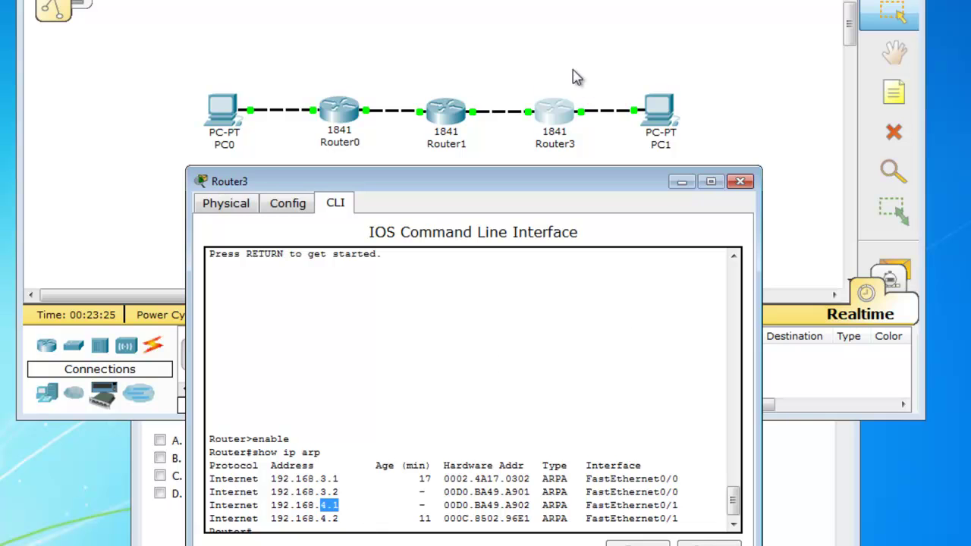
left_click(588, 144)
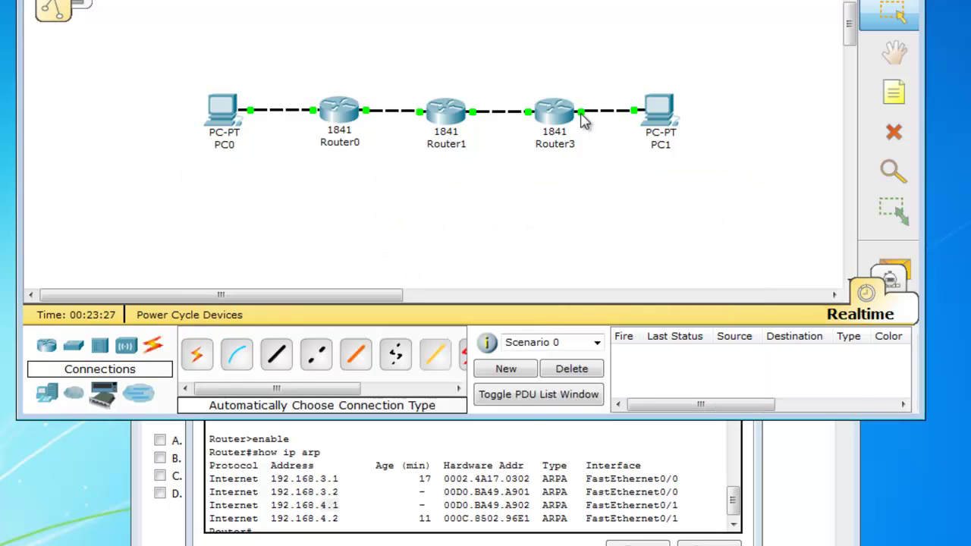
left_click(388, 460)
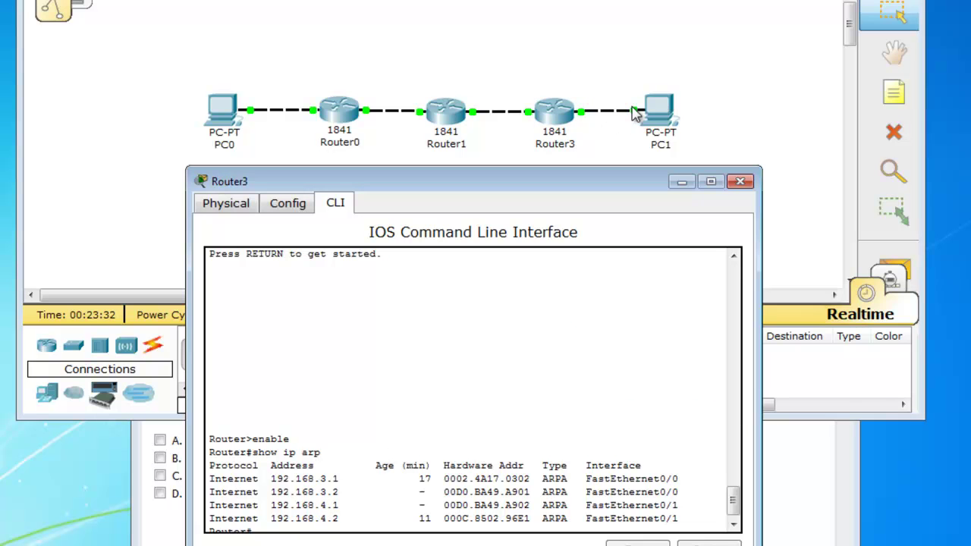
- Move the Router3 window clear of the practice question and select answer B about the show ip arp output on R3
left_click(709, 186)
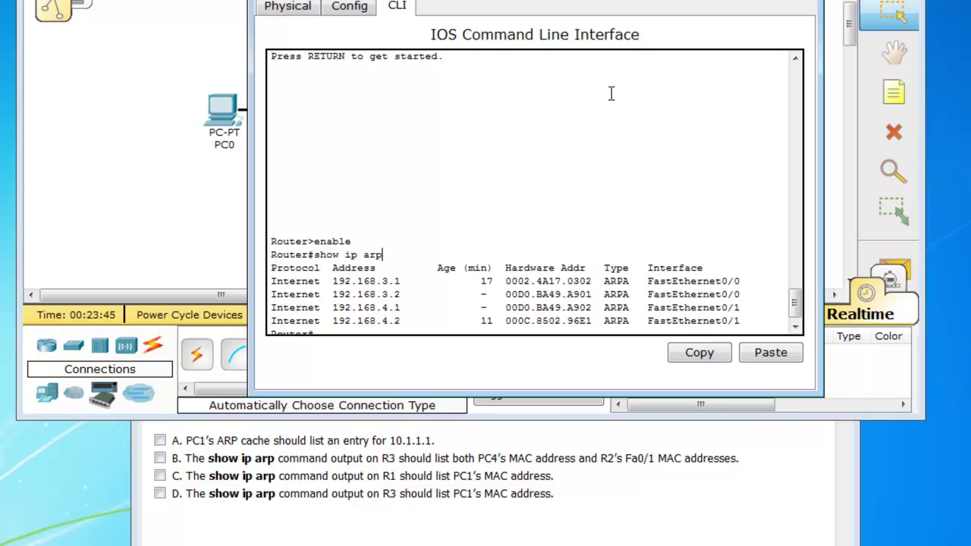
left_click_drag(627, 1, 495, 139)
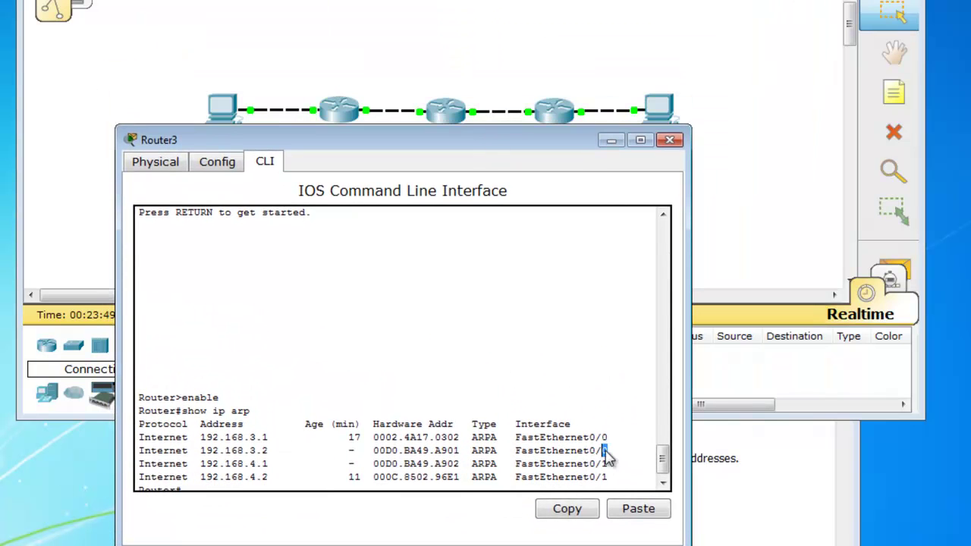
left_click_drag(470, 140, 958, 137)
left_click_drag(758, 138, 392, 1)
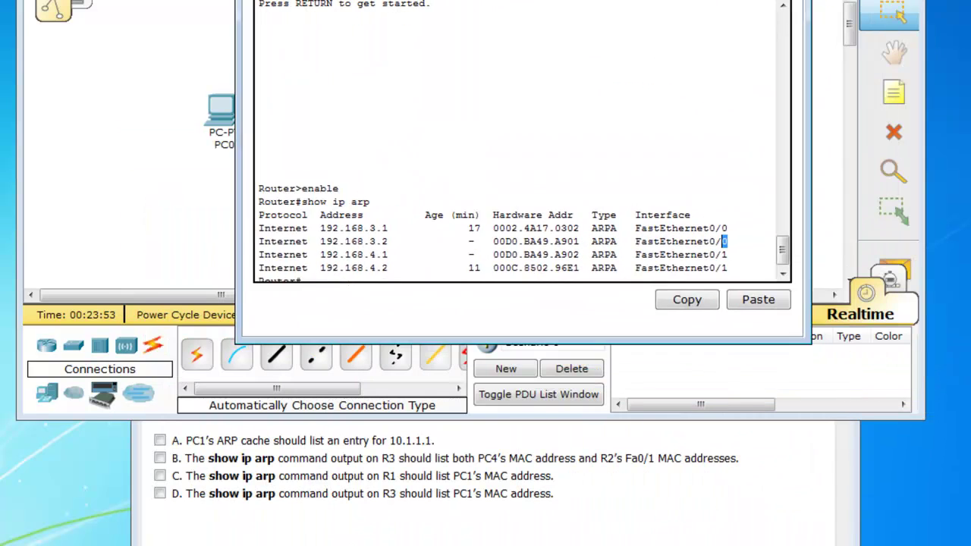
left_click(161, 458)
left_click(161, 459)
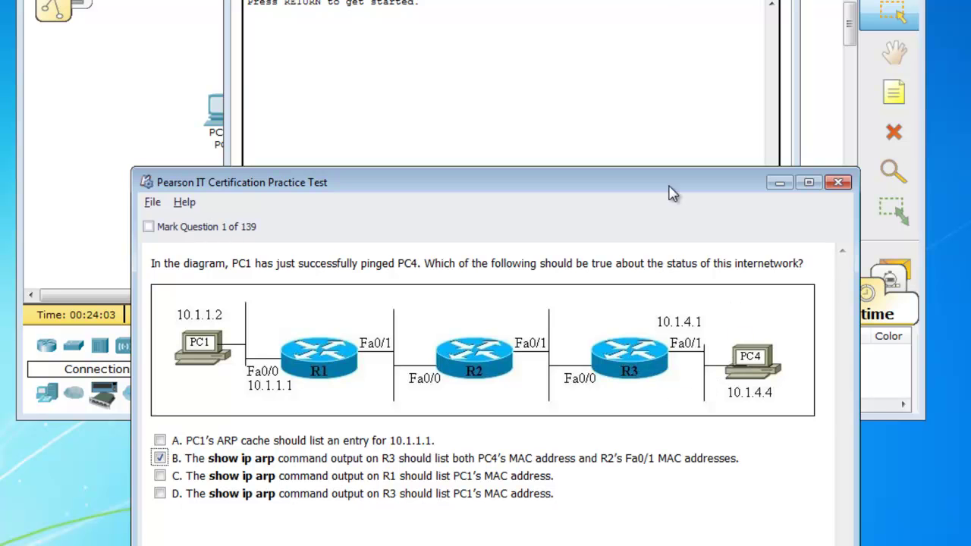
- Run arp -a in PC0's command prompt and examine the listed internet and physical addresses
left_click(563, 106)
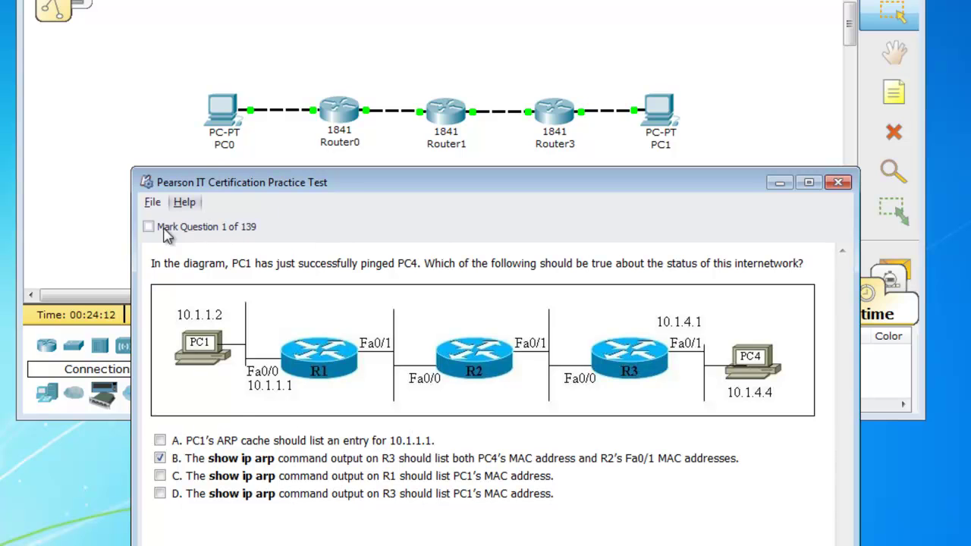
left_click(280, 141)
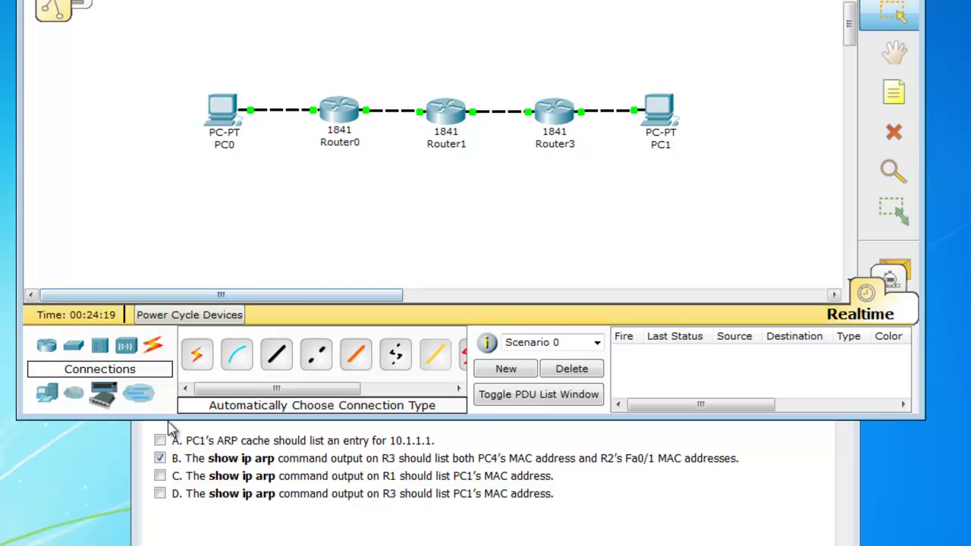
left_click(222, 110)
left_click(255, 36)
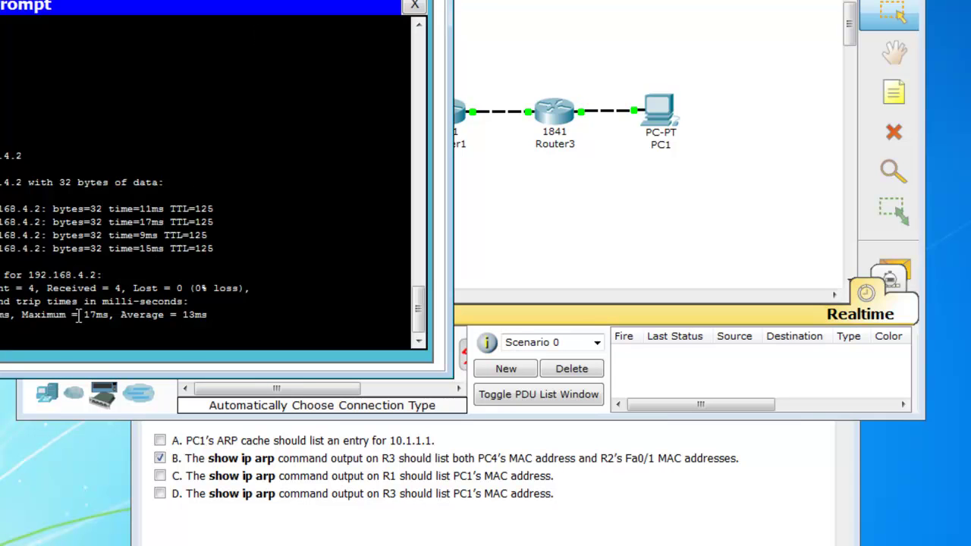
left_click_drag(227, 7, 546, 21)
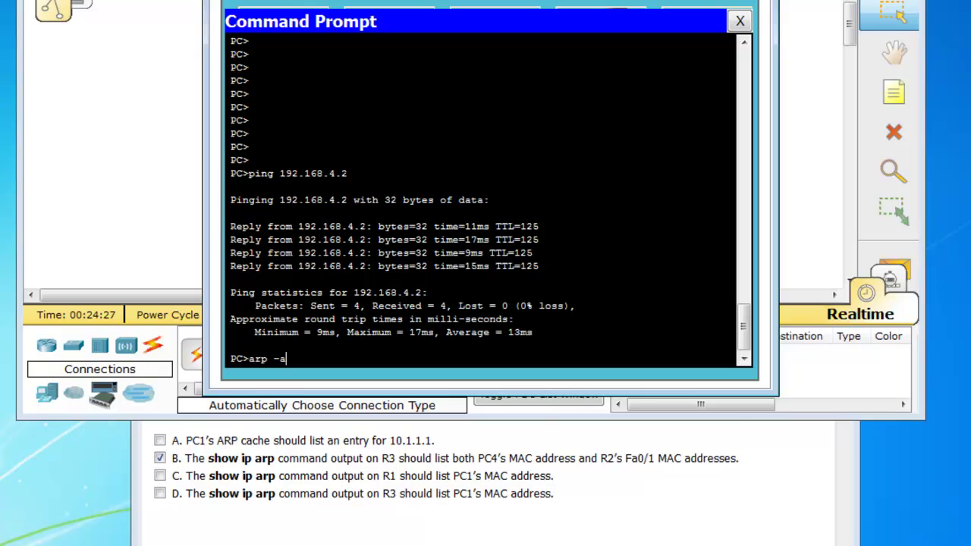
key("Return")
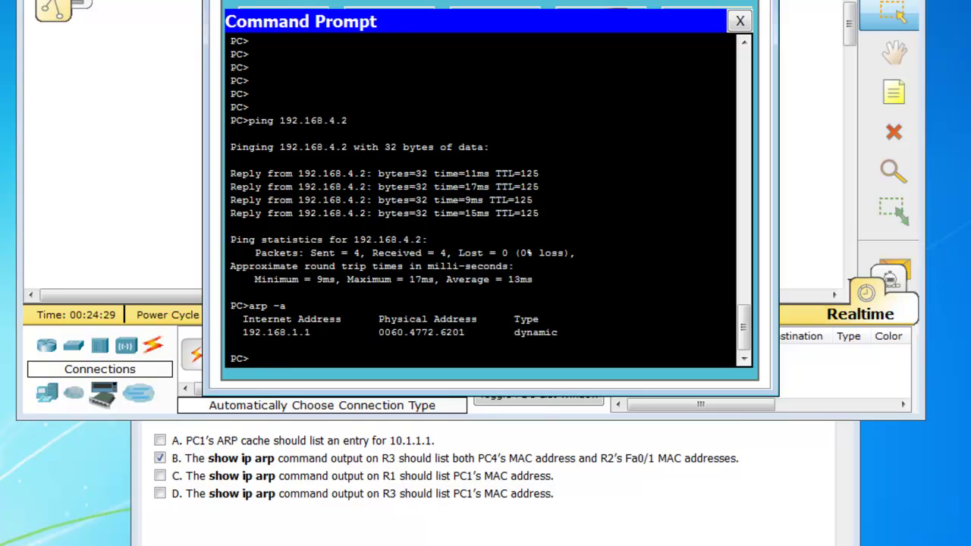
left_click_drag(243, 332, 307, 341)
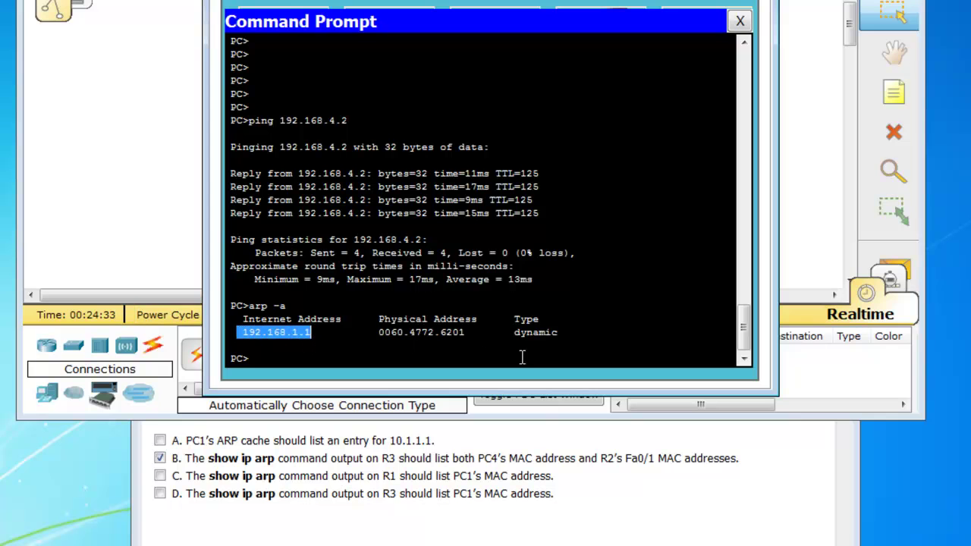
left_click_drag(382, 333, 462, 334)
left_click(740, 21)
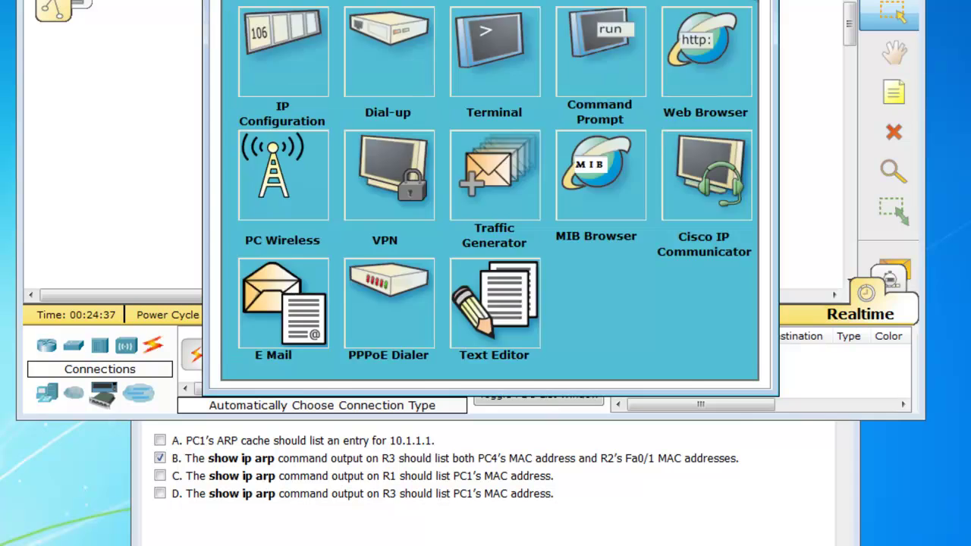
- Close PC0's window and also select answer A, about PC1's ARP cache listing 10.1.1.1, in the practice question
key("alt+F4")
left_click(159, 440)
left_click(159, 458)
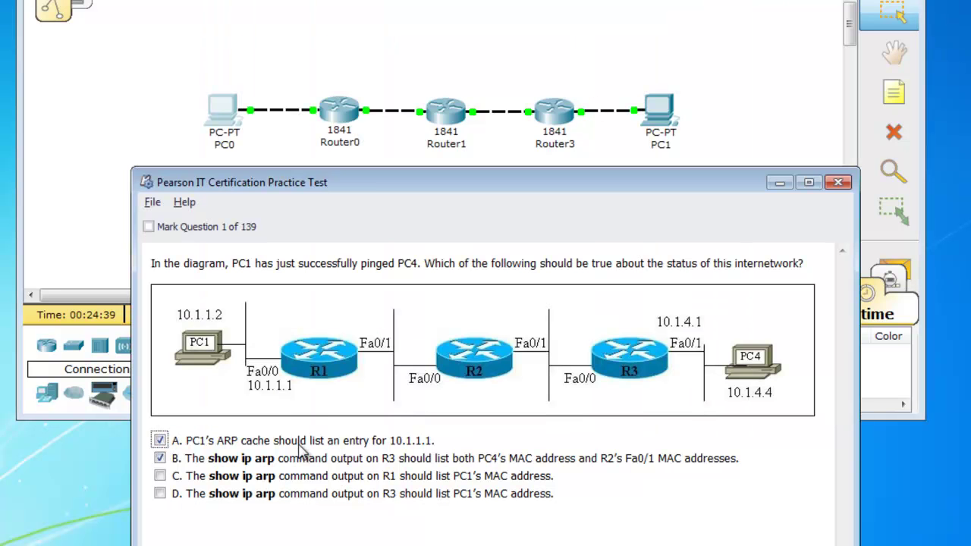
left_click(805, 262)
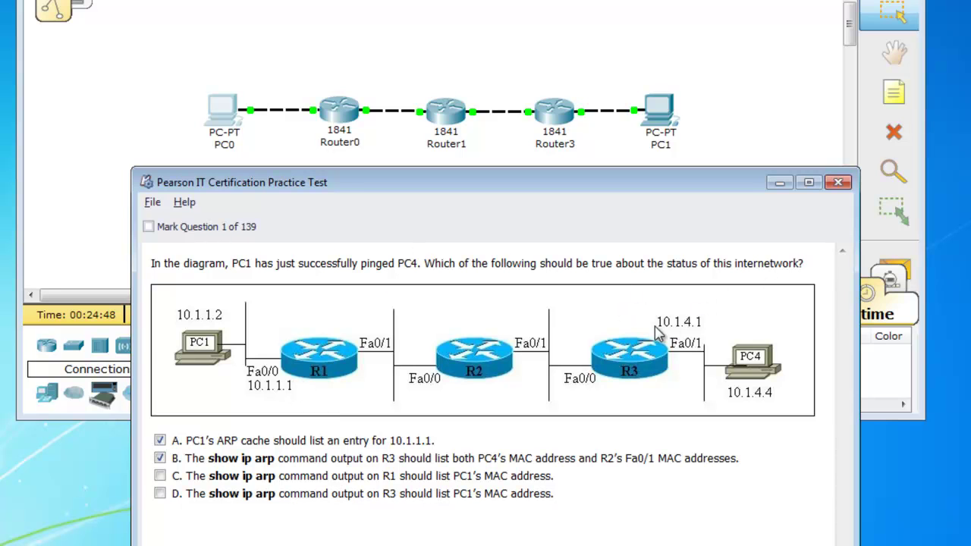
- Open Router0's command line, enter privileged mode with enable and run show ip arp
left_click(126, 218)
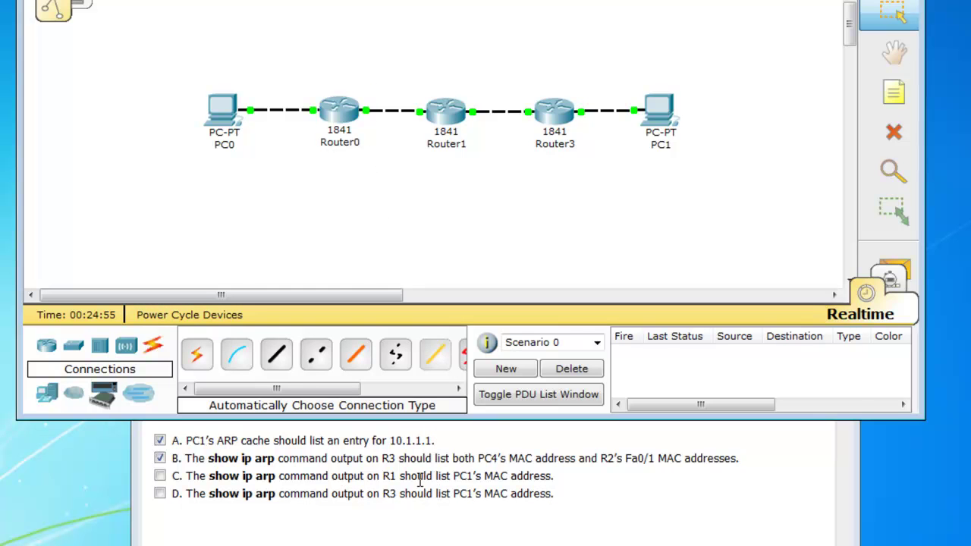
left_click(461, 494)
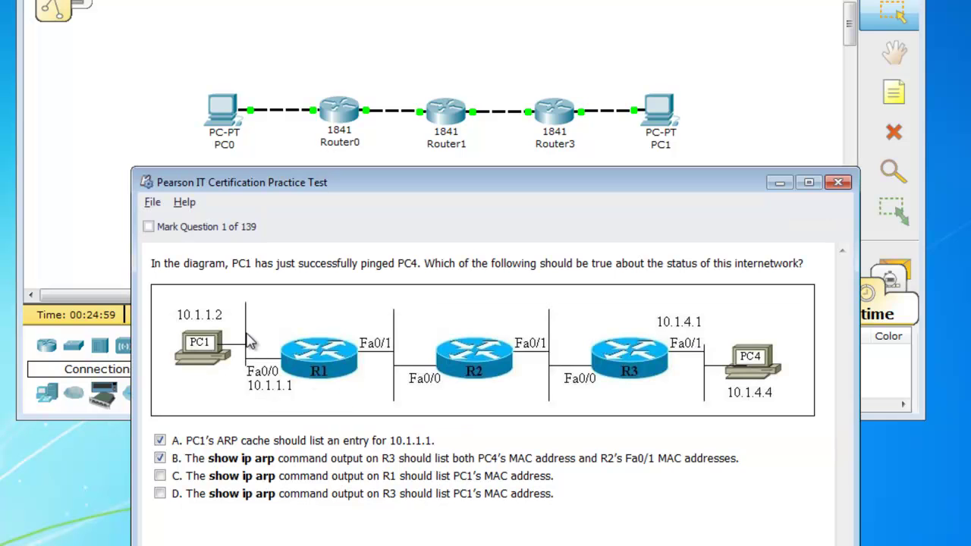
left_click(199, 152)
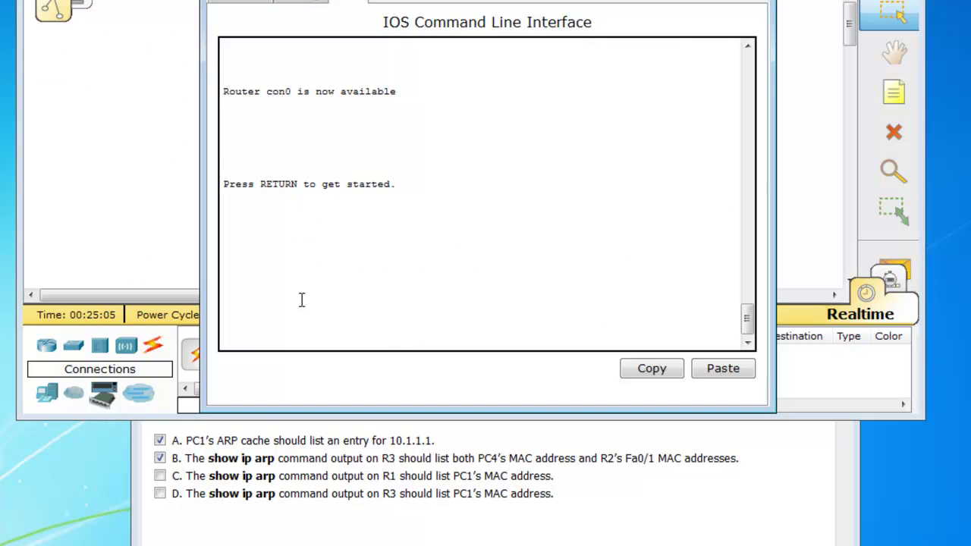
key("Return")
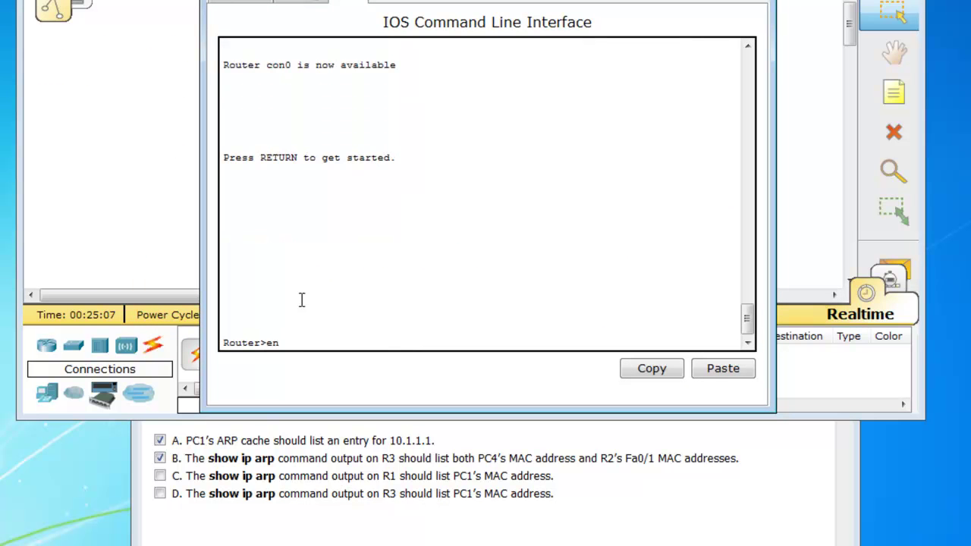
type("enable")
key("Return")
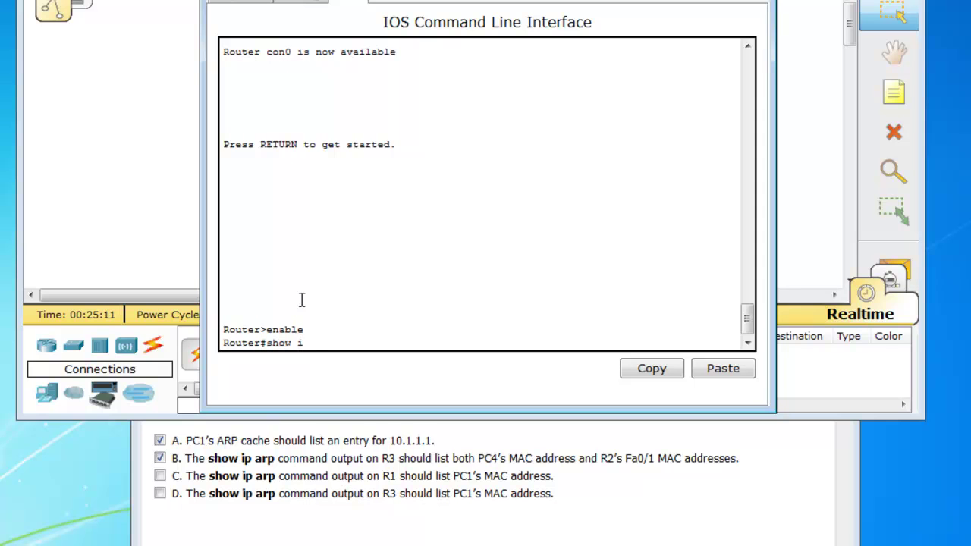
key("Return")
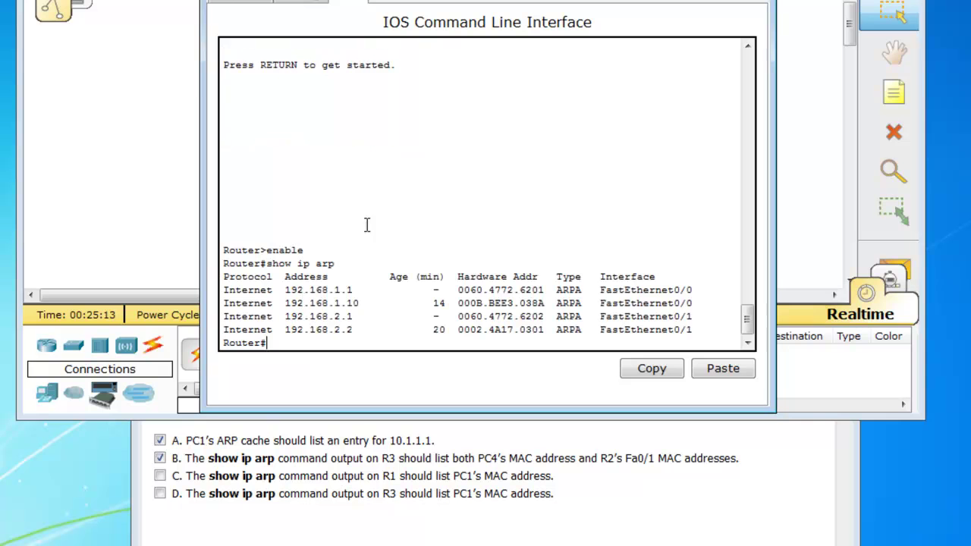
- Move the Router0 window below the topology and compare its 192.168.1.1 and 192.168.1.10 ARP entries with the link to PC0
left_click_drag(433, 7, 396, 184)
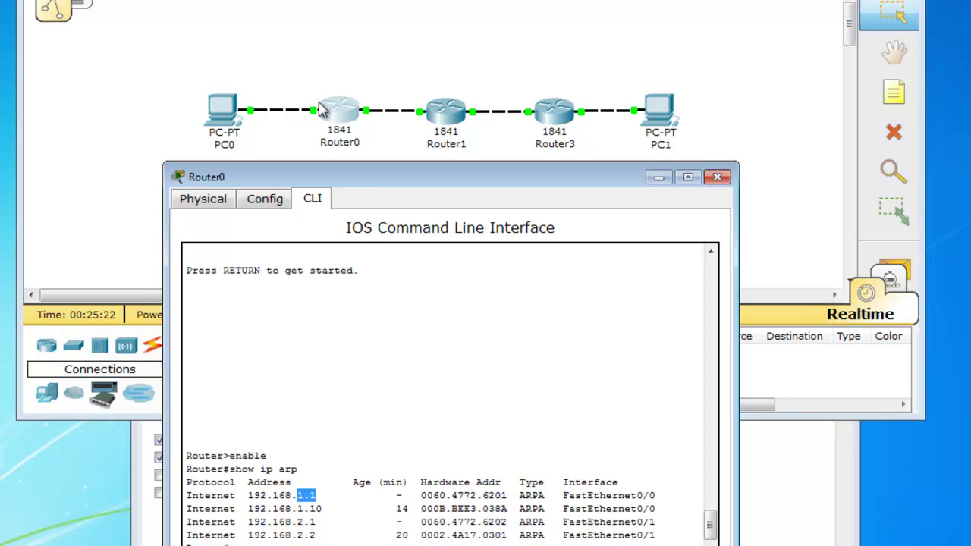
left_click_drag(293, 509, 312, 508)
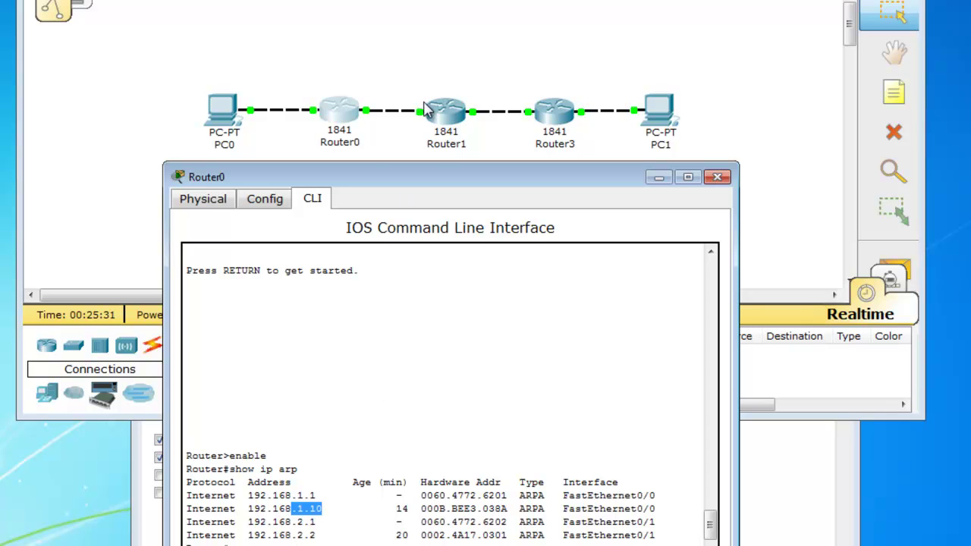
- Close Router0's window and also select answer C, about R1's show ip arp output listing PC1's MAC address
left_click_drag(451, 190, 459, 111)
left_click(730, 106)
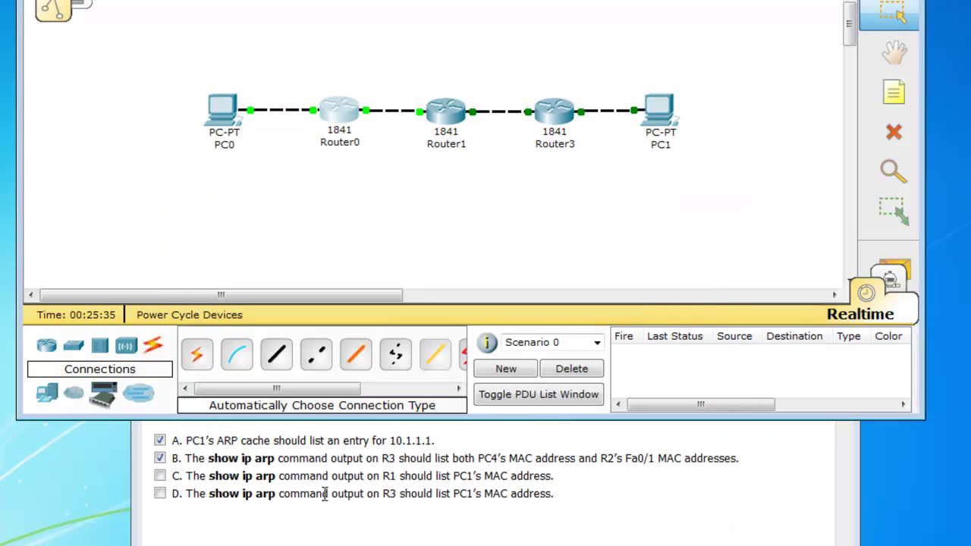
left_click(160, 476)
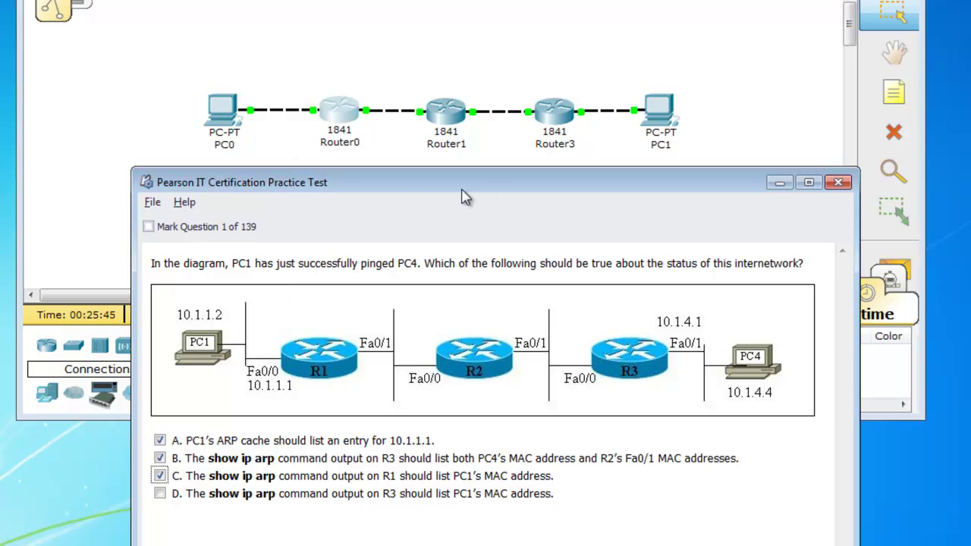
- Reopen Router3's command line, move its window into view and check the ARP entries for PC0's address, then close it
left_click(170, 147)
left_click(554, 114)
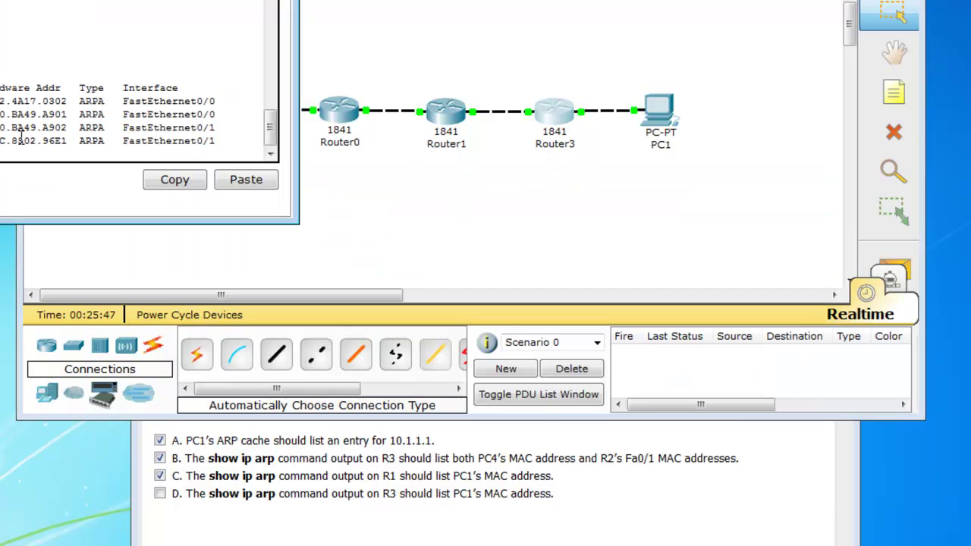
left_click_drag(1, 2, 483, 23)
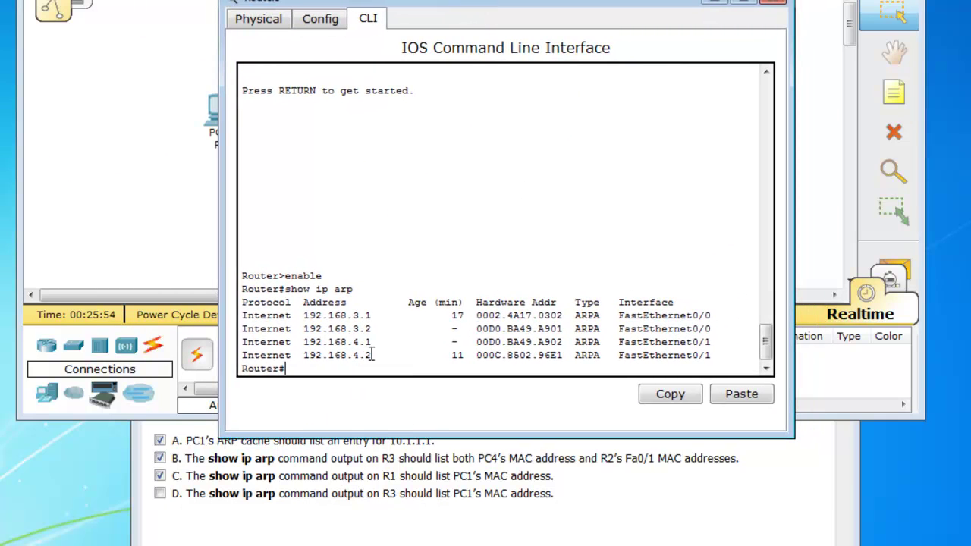
left_click_drag(367, 355, 348, 315)
left_click(561, 252)
left_click(772, 4)
- Move the practice test window up, reveal the answer to question 1 and highlight the line stating the result
left_click(416, 532)
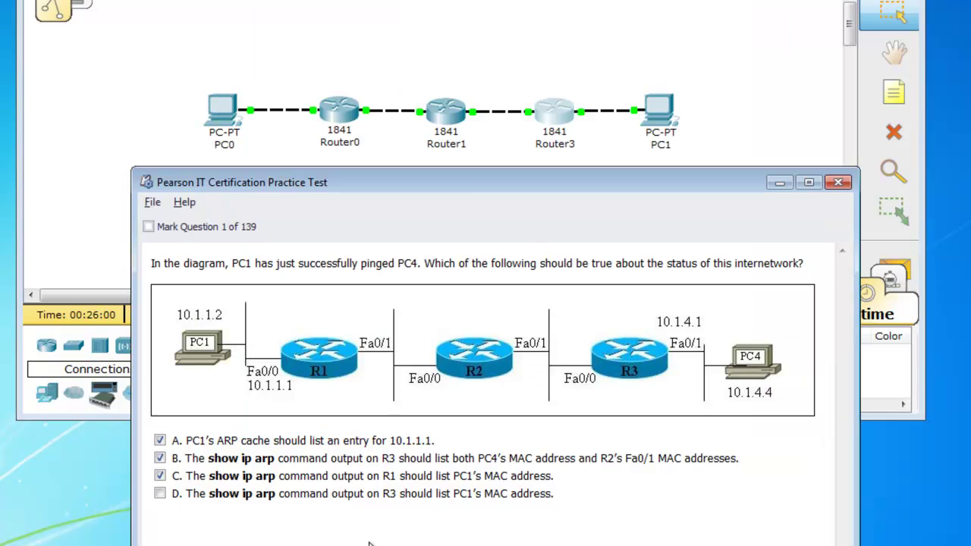
left_click_drag(458, 191, 448, 43)
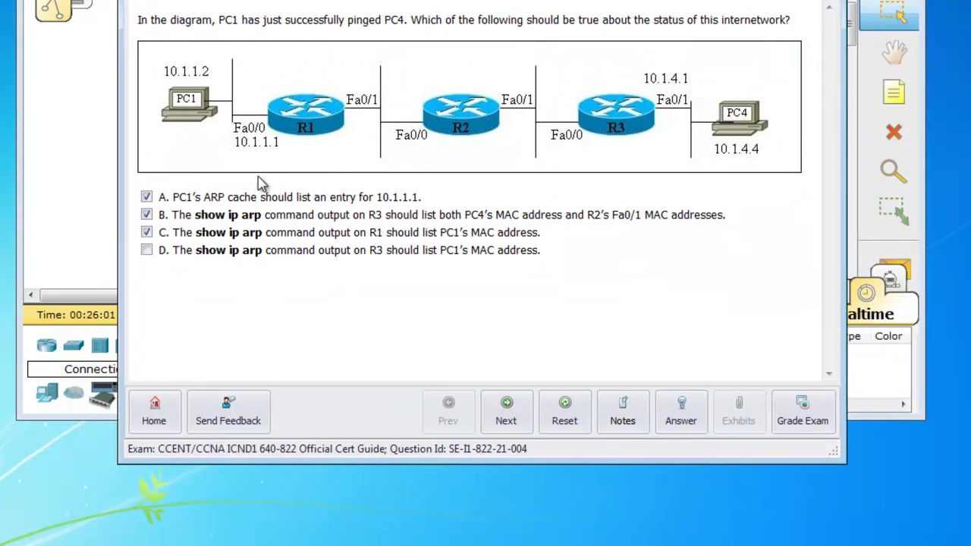
left_click(676, 417)
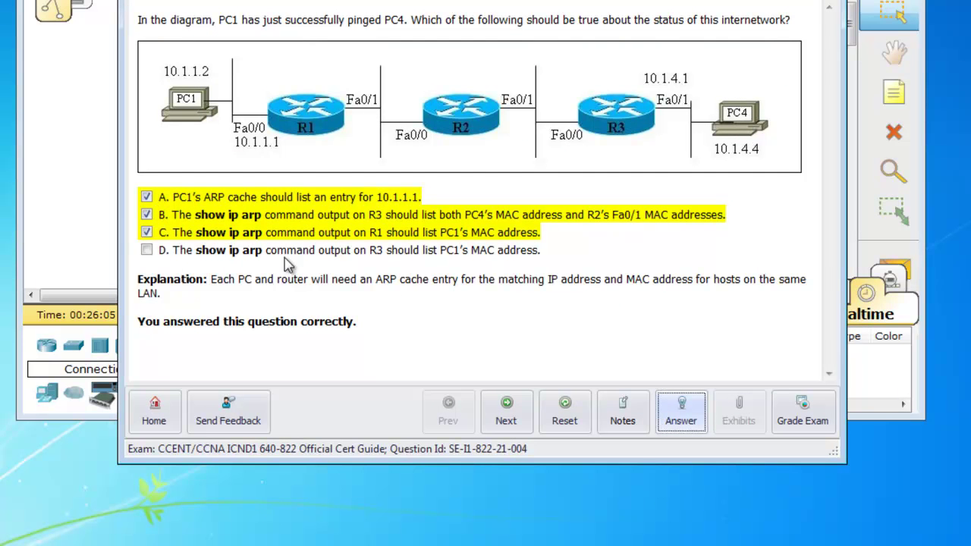
triple_click(148, 321)
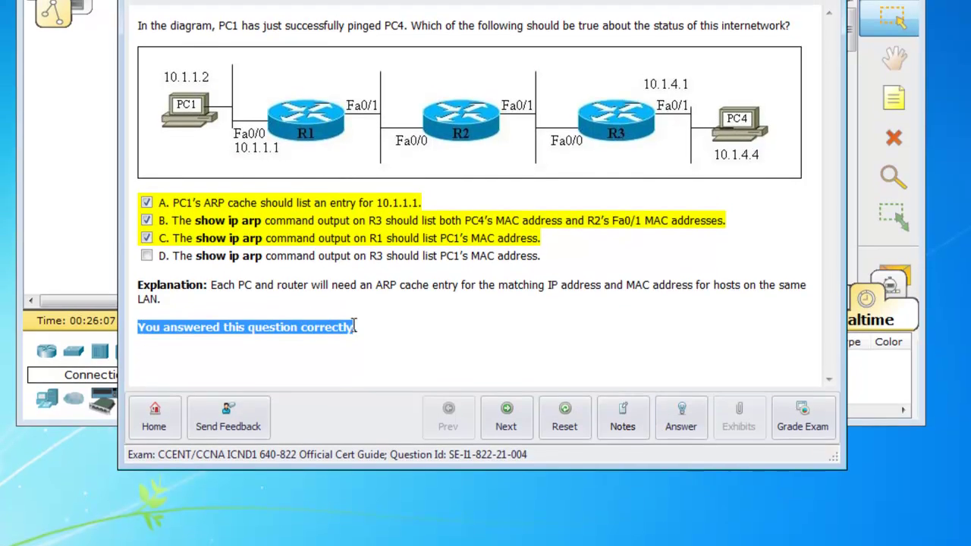
- Return to Packet Tracer and move the yellow and green ellipses up from lower in the workspace to just beneath the device chain
left_click(76, 273)
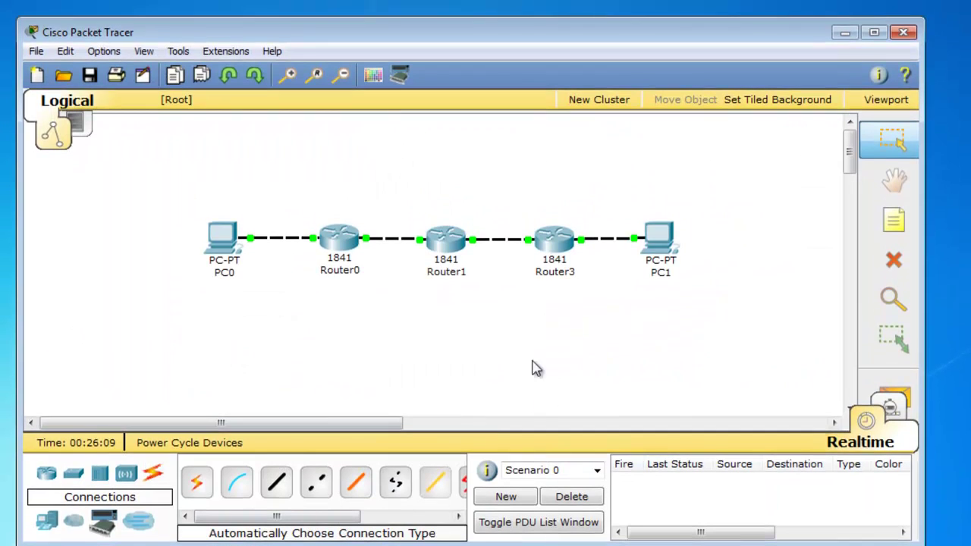
scroll(525, 342, "down", 2)
scroll(523, 347, "down", 2)
left_click_drag(526, 353, 519, 205)
left_click_drag(277, 336, 266, 191)
scroll(308, 230, "up", 4)
mouse_move(526, 369)
left_mouse_down()
mouse_move(536, 364)
mouse_move(529, 395)
mouse_move(533, 380)
left_mouse_up()
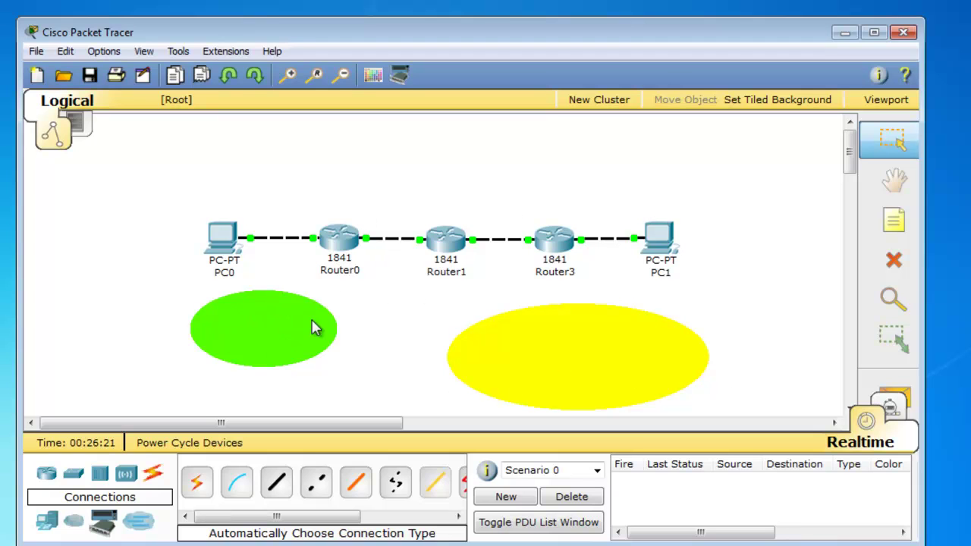
left_click_drag(271, 332, 279, 388)
- Place the yellow ellipse behind Router3 and its neighbours, and shift it in turn to centre on Router1, Router0 and PC0
left_click_drag(563, 369, 549, 253)
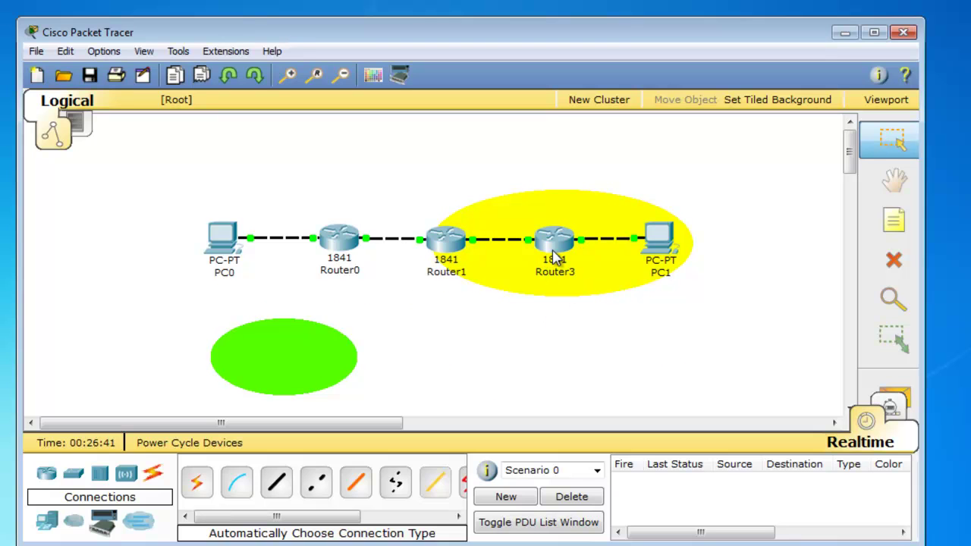
mouse_move(599, 289)
left_mouse_down()
mouse_move(704, 299)
mouse_move(700, 284)
mouse_move(676, 303)
mouse_move(584, 281)
left_mouse_up()
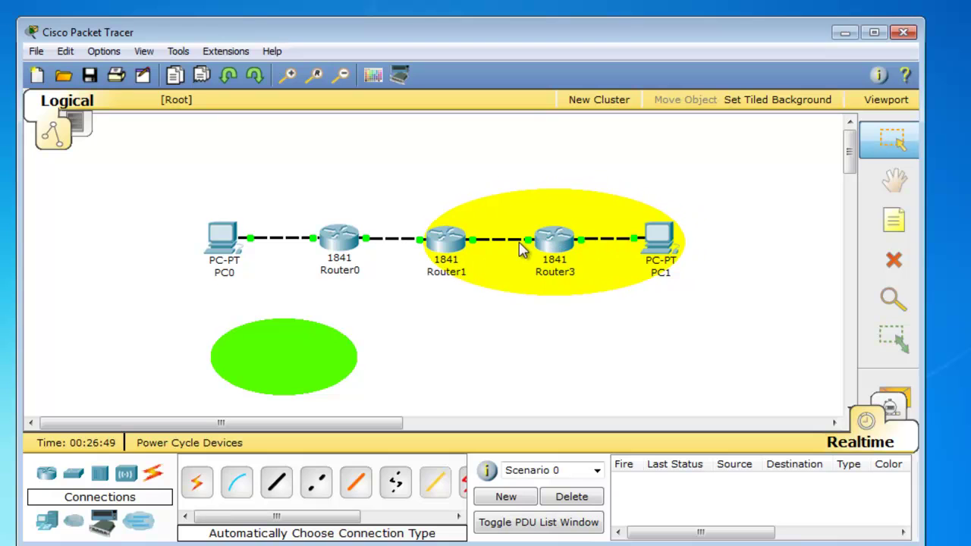
left_click_drag(536, 286, 430, 289)
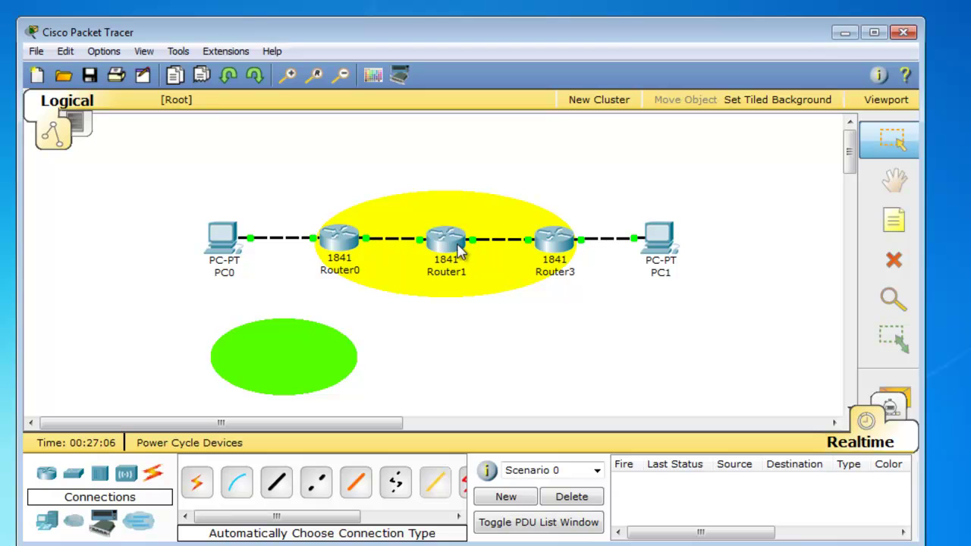
left_click_drag(505, 282, 388, 284)
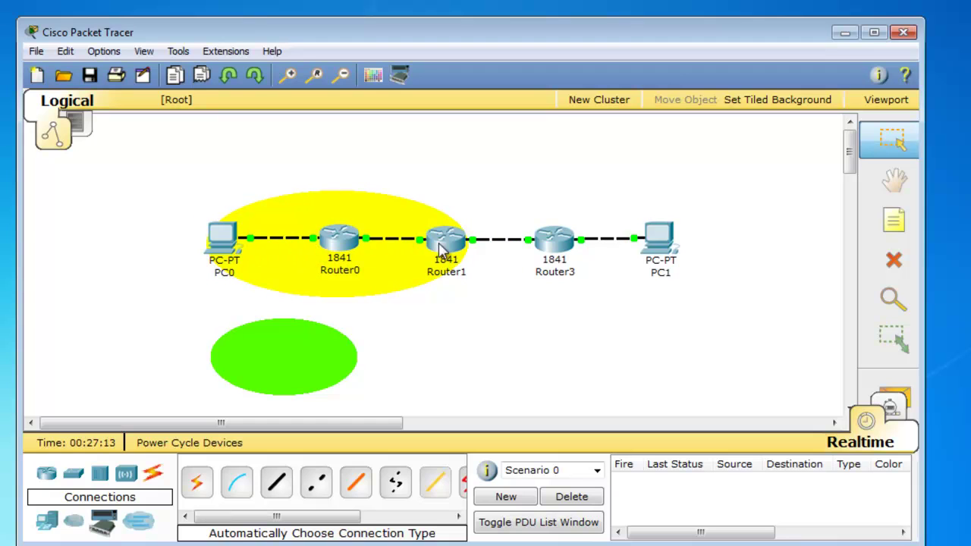
left_click_drag(303, 282, 201, 273)
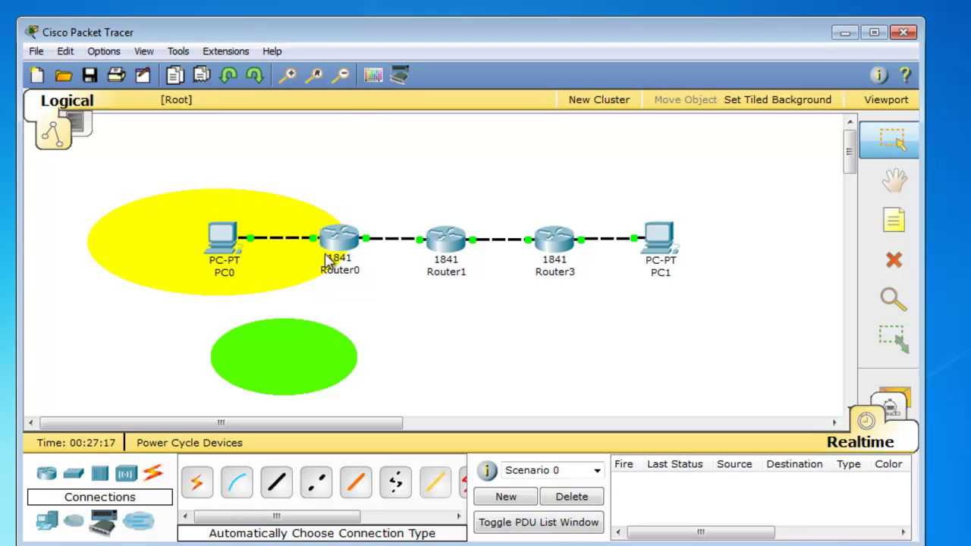
- Shift the yellow ellipse back behind Router1 and its neighbours, then place it below Router3, beside the green ellipse
left_click_drag(205, 273, 447, 277)
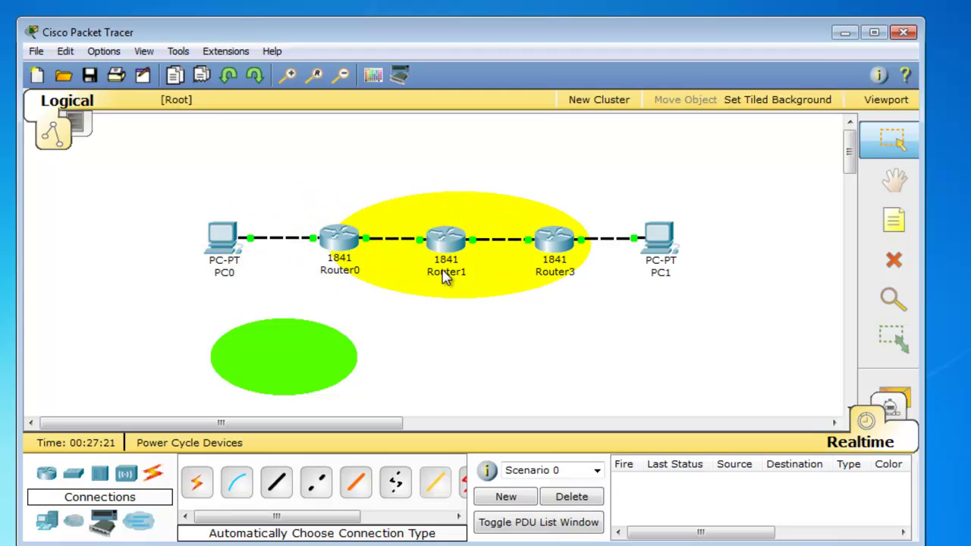
mouse_move(448, 278)
left_click_drag(470, 281, 587, 389)
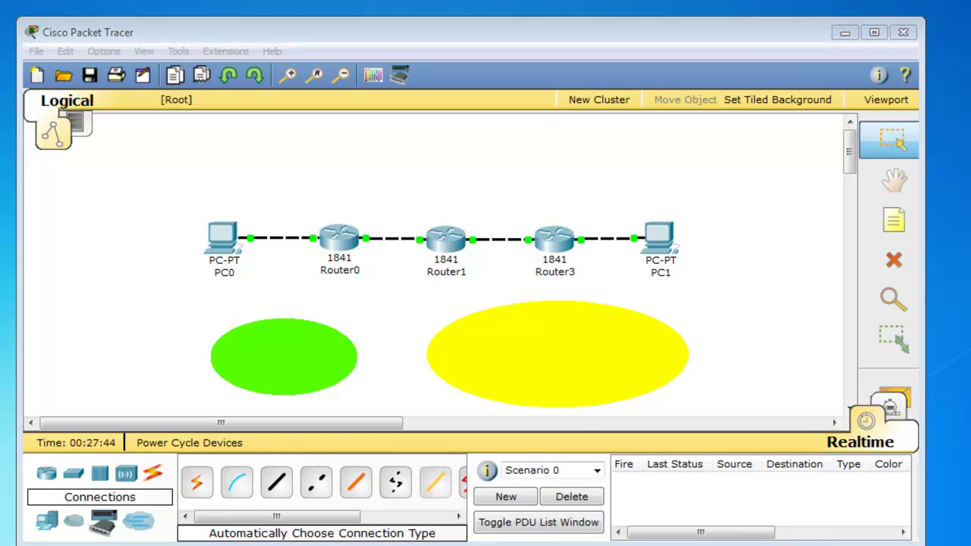